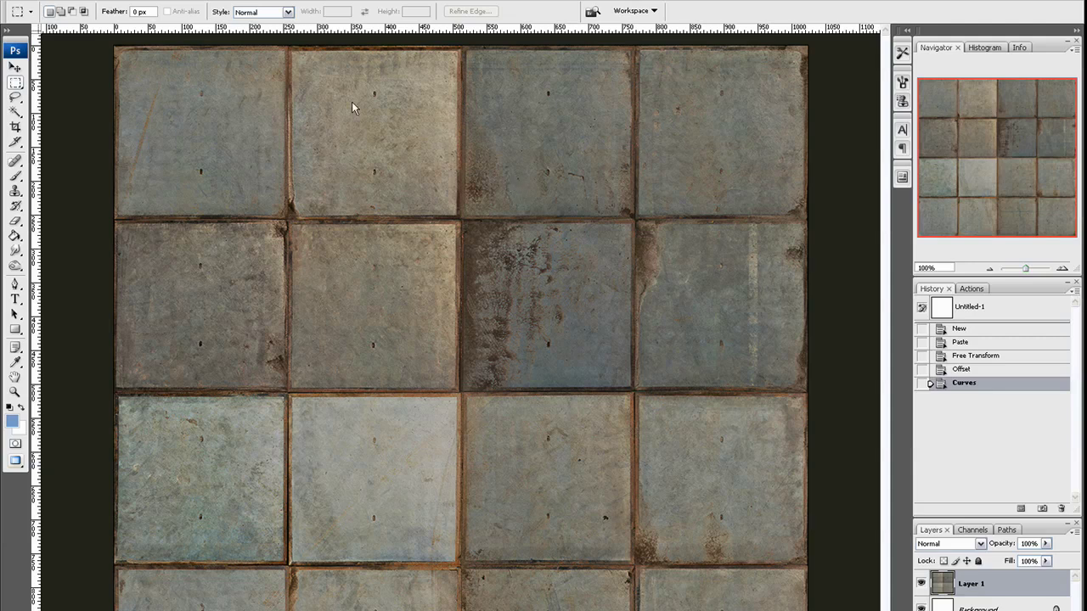
# Step: Launch the NVIDIA NormalMapFilter from the Filter menu and move its dialog into a comfortable position
pyautogui.click(210, 2)
pyautogui.moveTo(140, 21)
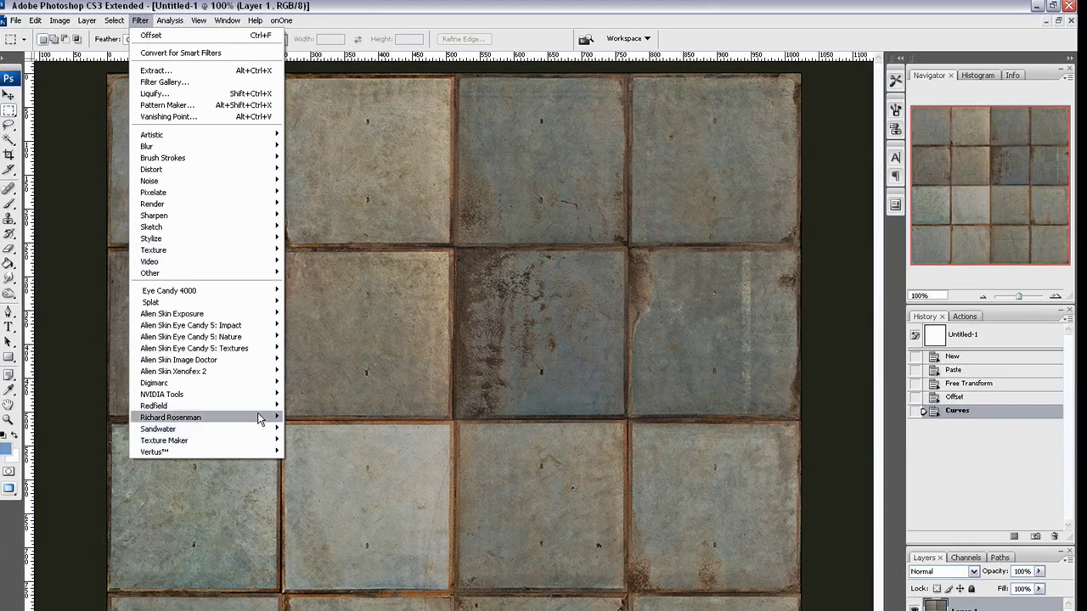
pyautogui.moveTo(162, 394)
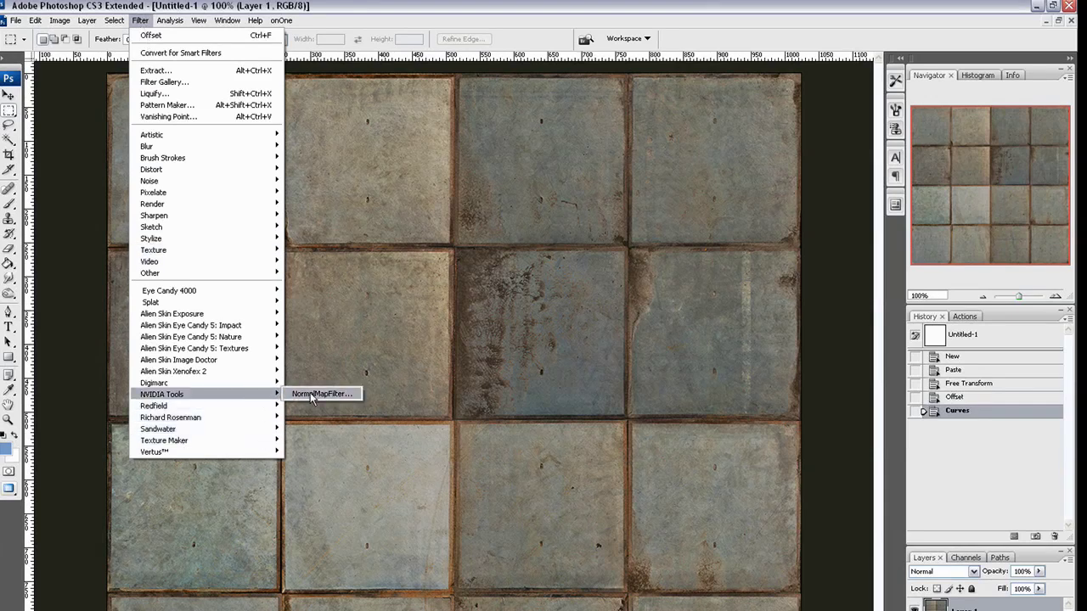
pyautogui.click(313, 392)
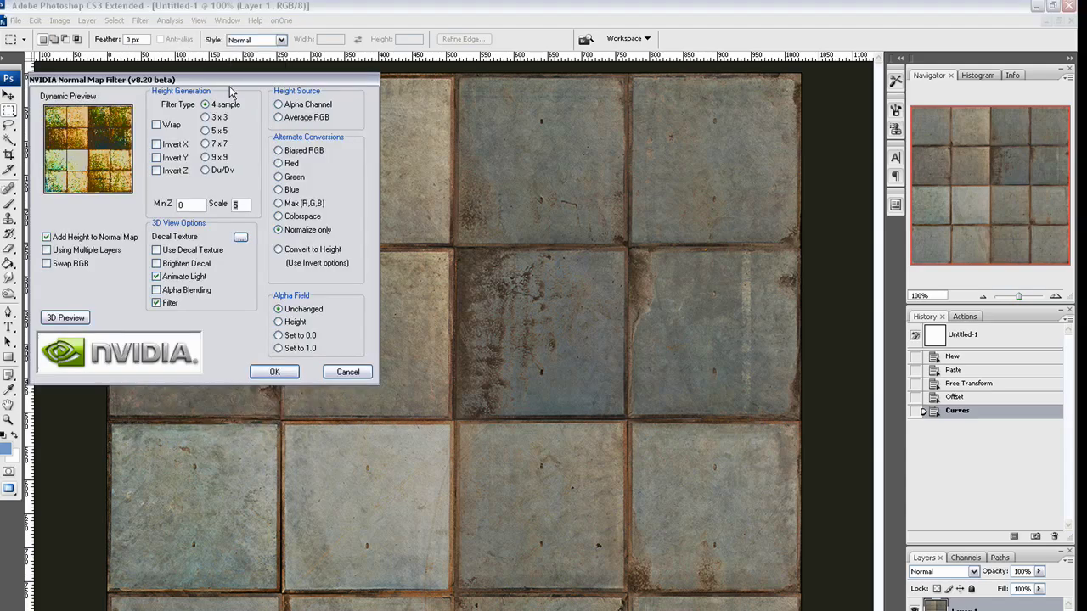
pyautogui.moveTo(230, 84); pyautogui.dragTo(258, 95)
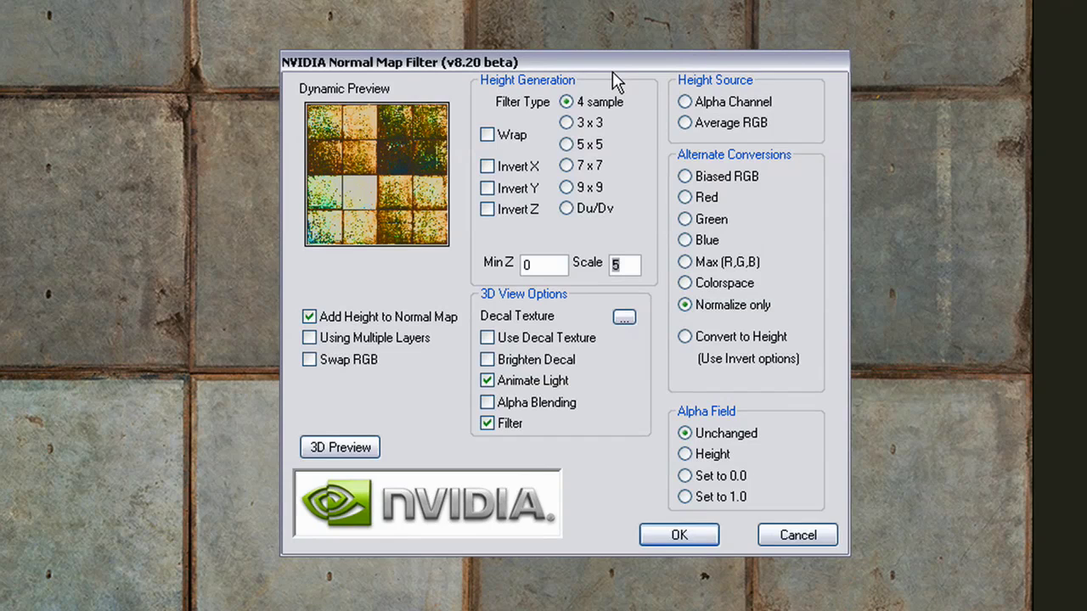
pyautogui.moveTo(613, 72); pyautogui.dragTo(550, 65)
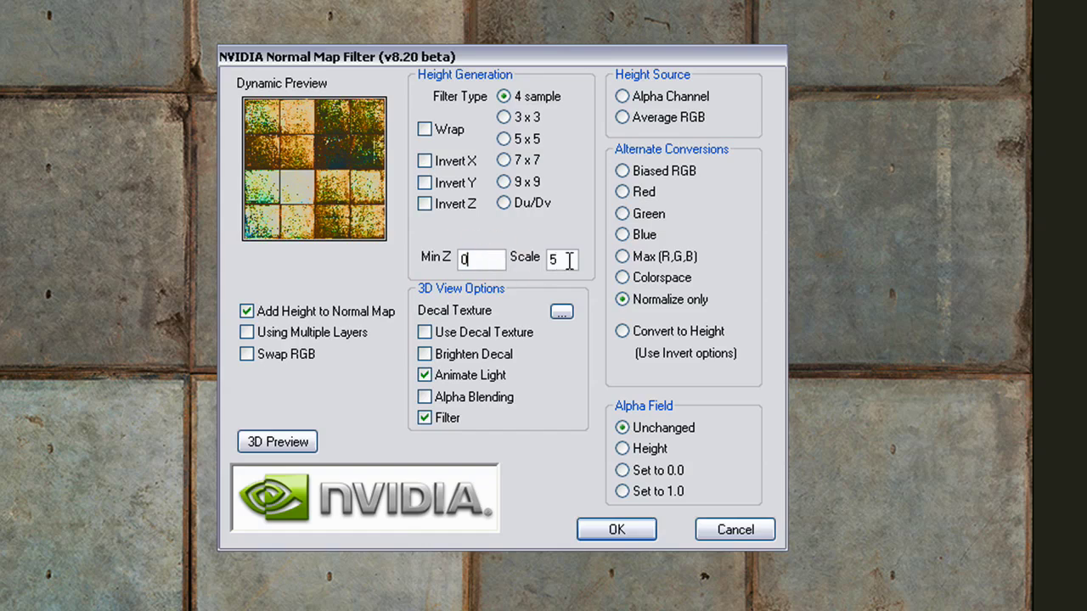
# Step: Change the filter's Scale value to 2
pyautogui.click(485, 262)
pyautogui.doubleClick(551, 257)
pyautogui.write('2')
# Step: Set Height Source to Average RGB, briefly trying Biased RGB before switching back
pyautogui.click(623, 120)
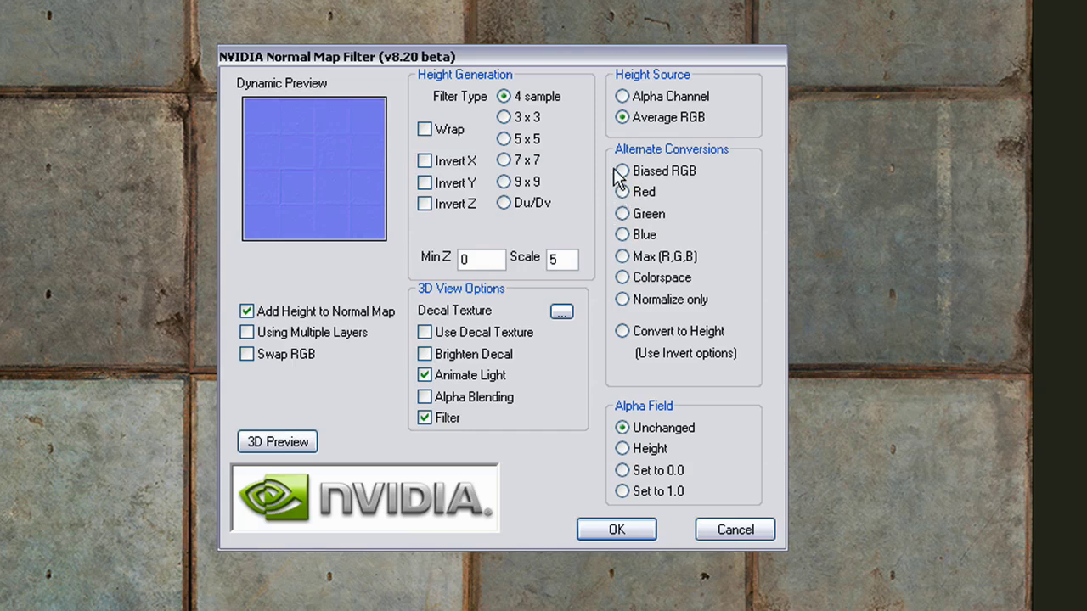
pyautogui.click(660, 177)
pyautogui.click(658, 120)
# Step: Open the 3D preview, tilt the textured plane to inspect its shading, then close it
pyautogui.click(293, 444)
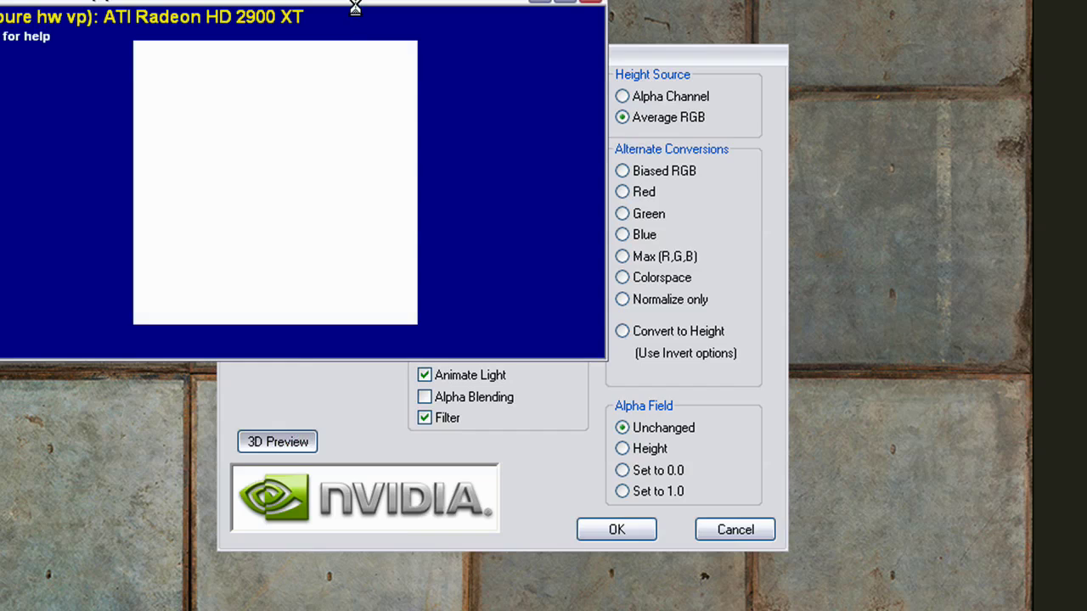
pyautogui.moveTo(361, 7); pyautogui.dragTo(411, 19)
pyautogui.moveTo(418, 186)
pyautogui.mouseDown()
pyautogui.moveTo(425, 266)
pyautogui.moveTo(344, 210)
pyautogui.moveTo(310, 233)
pyautogui.moveTo(308, 250)
pyautogui.moveTo(328, 223)
pyautogui.moveTo(442, 255)
pyautogui.moveTo(352, 230)
pyautogui.moveTo(373, 223)
pyautogui.moveTo(439, 246)
pyautogui.moveTo(427, 274)
pyautogui.moveTo(286, 189)
pyautogui.moveTo(371, 212)
pyautogui.moveTo(308, 180)
pyautogui.moveTo(372, 189)
pyautogui.moveTo(349, 209)
pyautogui.moveTo(294, 178)
pyautogui.moveTo(248, 206)
pyautogui.moveTo(335, 178)
pyautogui.moveTo(356, 211)
pyautogui.moveTo(278, 253)
pyautogui.moveTo(381, 241)
pyautogui.moveTo(366, 205)
pyautogui.moveTo(384, 223)
pyautogui.moveTo(374, 236)
pyautogui.moveTo(349, 215)
pyautogui.moveTo(391, 243)
pyautogui.mouseUp()
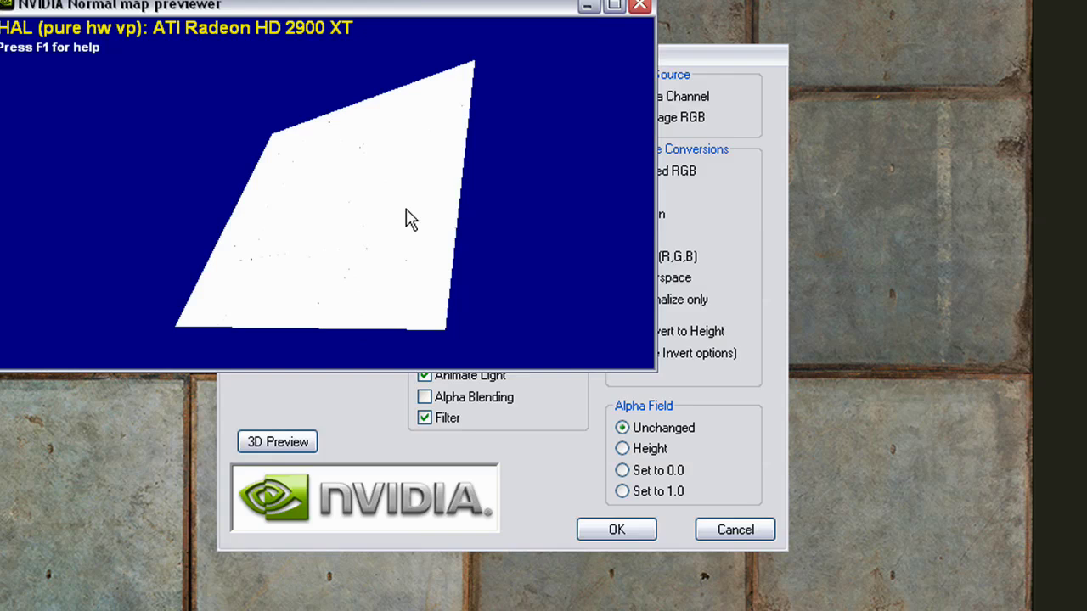
pyautogui.click(642, 14)
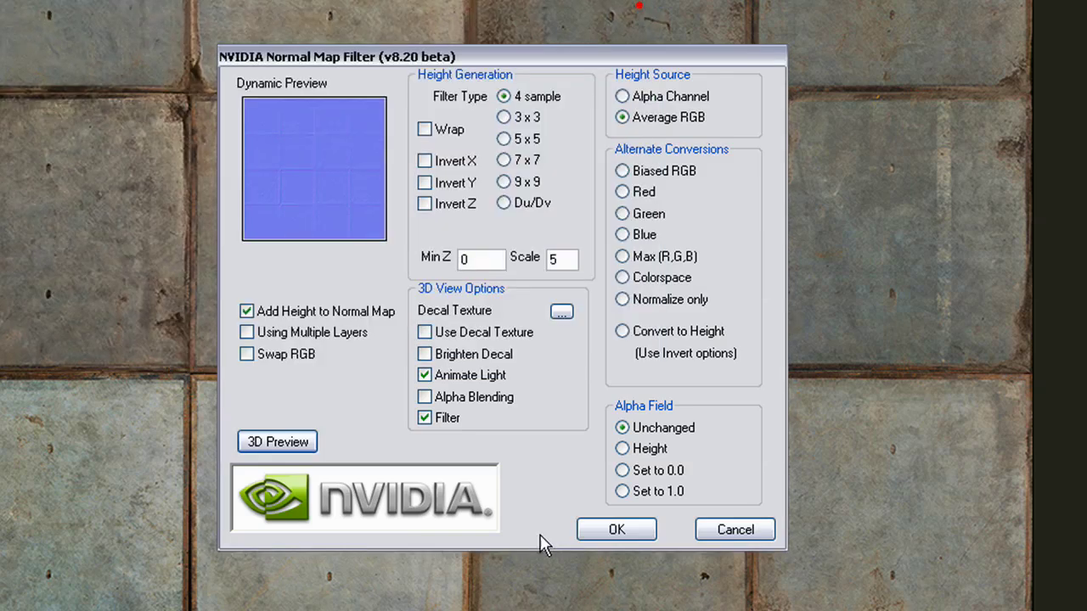
# Step: Apply the normal map filter and duplicate Layer 1 as 'layer2'
pyautogui.click(618, 530)
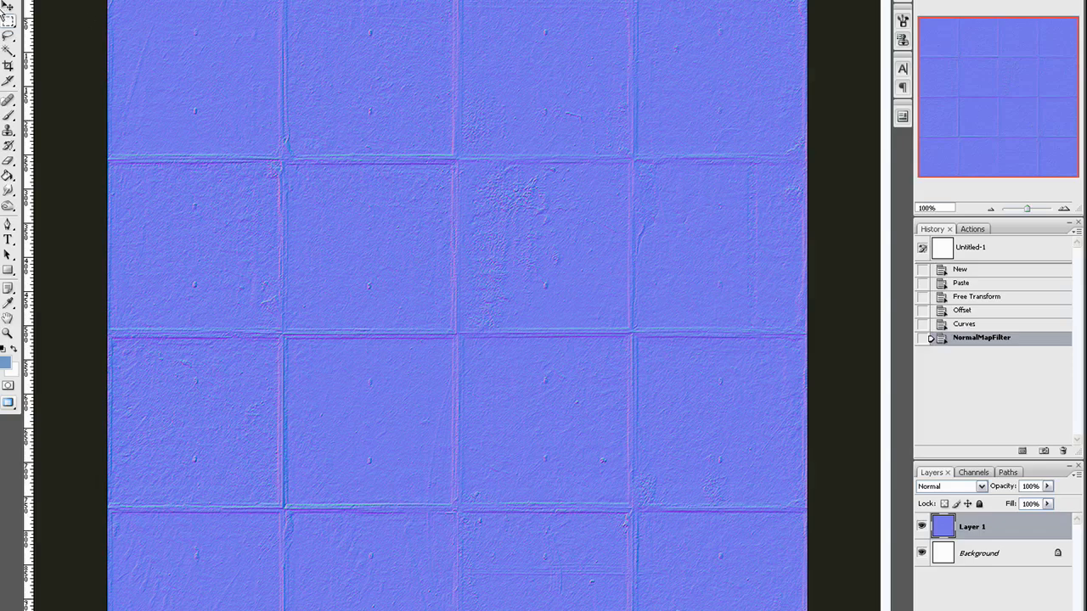
pyautogui.rightClick(1010, 536)
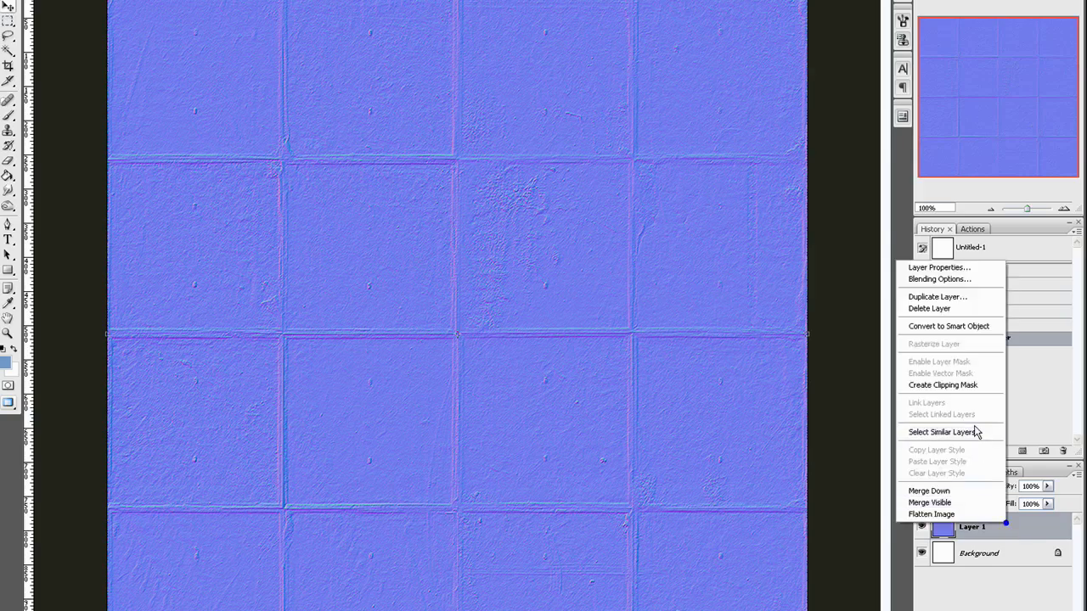
pyautogui.click(975, 303)
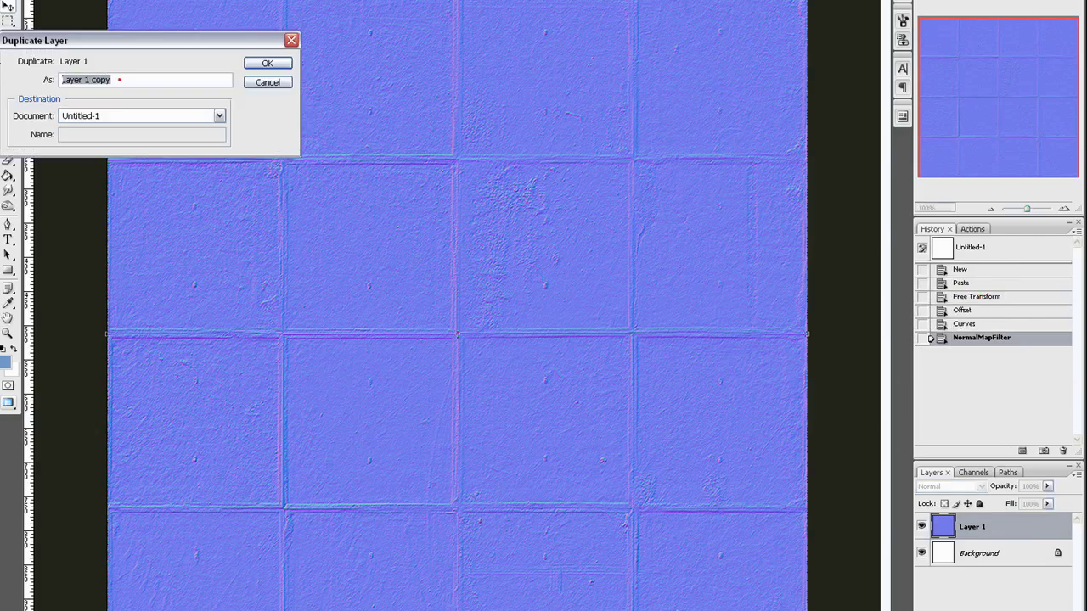
pyautogui.write('laye')
pyautogui.write('r2')
pyautogui.click(286, 64)
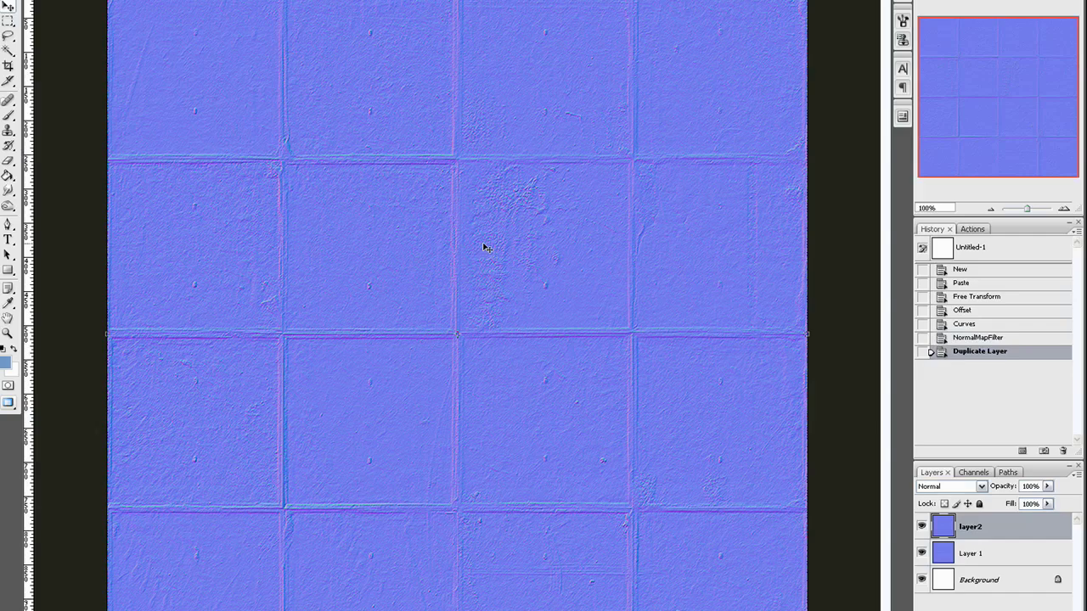
# Step: Apply a 0.5-pixel Gaussian Blur to layer2
pyautogui.hotkey('alt', 't')
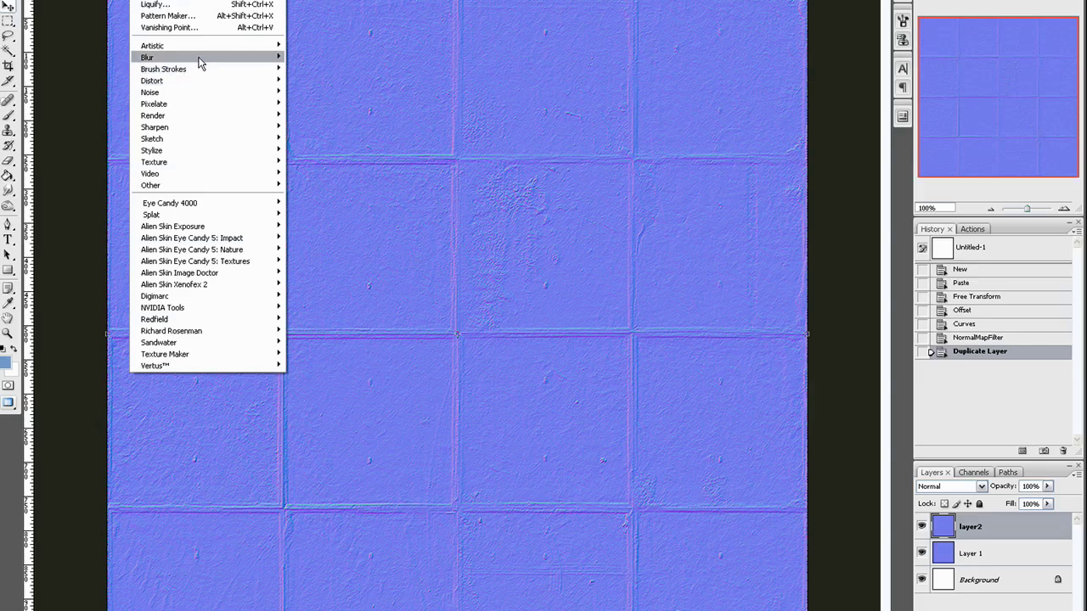
pyautogui.moveTo(204, 57)
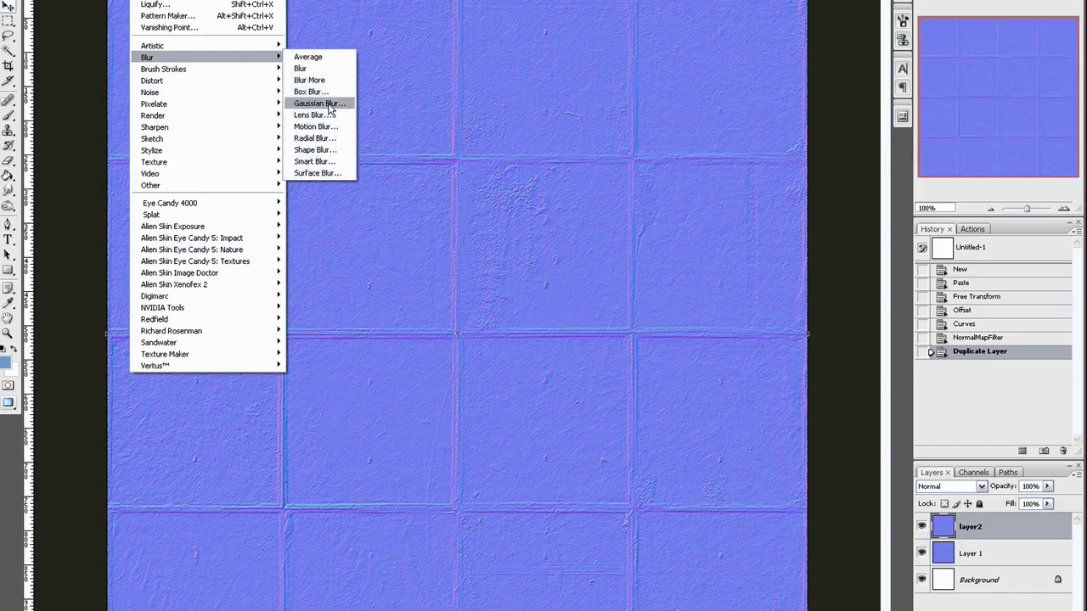
pyautogui.click(330, 103)
pyautogui.moveTo(251, 174); pyautogui.dragTo(300, 130)
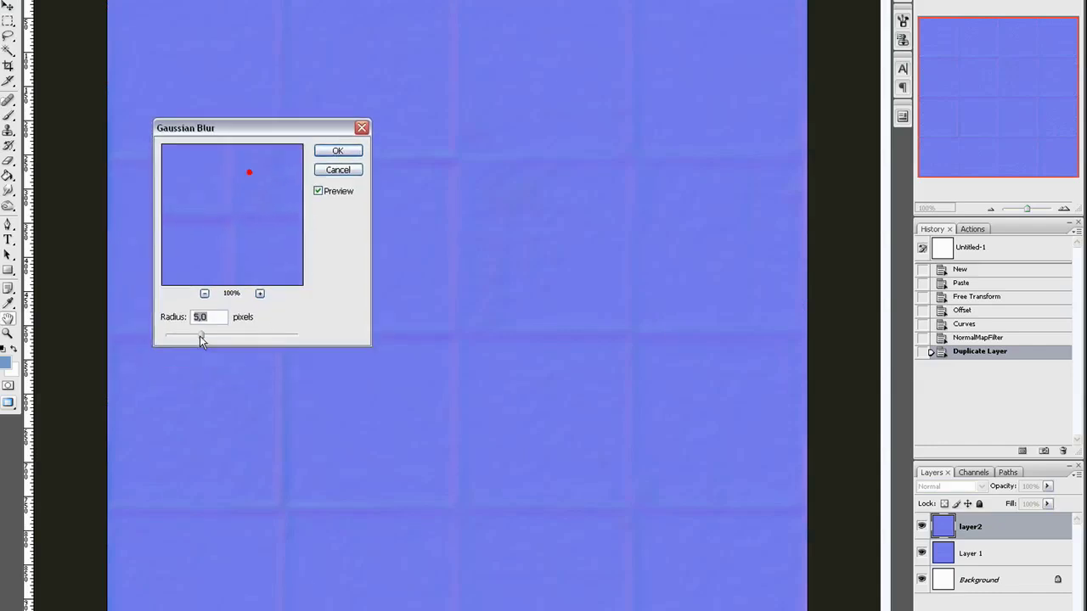
pyautogui.moveTo(200, 336); pyautogui.dragTo(168, 337)
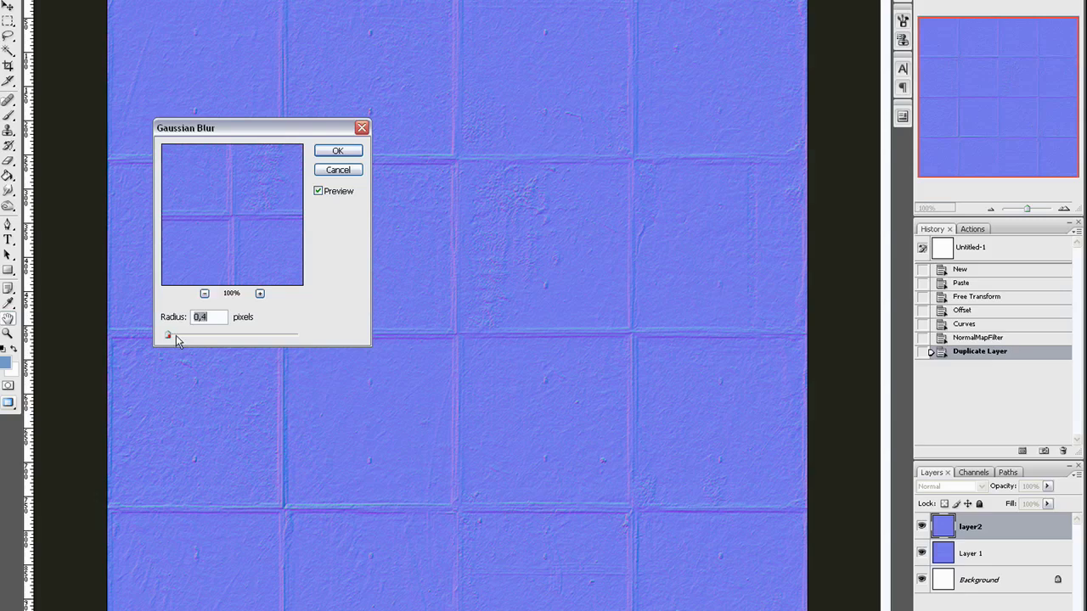
pyautogui.click(223, 316)
pyautogui.press('BackSpace')
pyautogui.write('5')
pyautogui.click(334, 155)
# Step: Set layer2's blend mode to Overlay, then toggle its visibility off and on to compare
pyautogui.rightClick(977, 529)
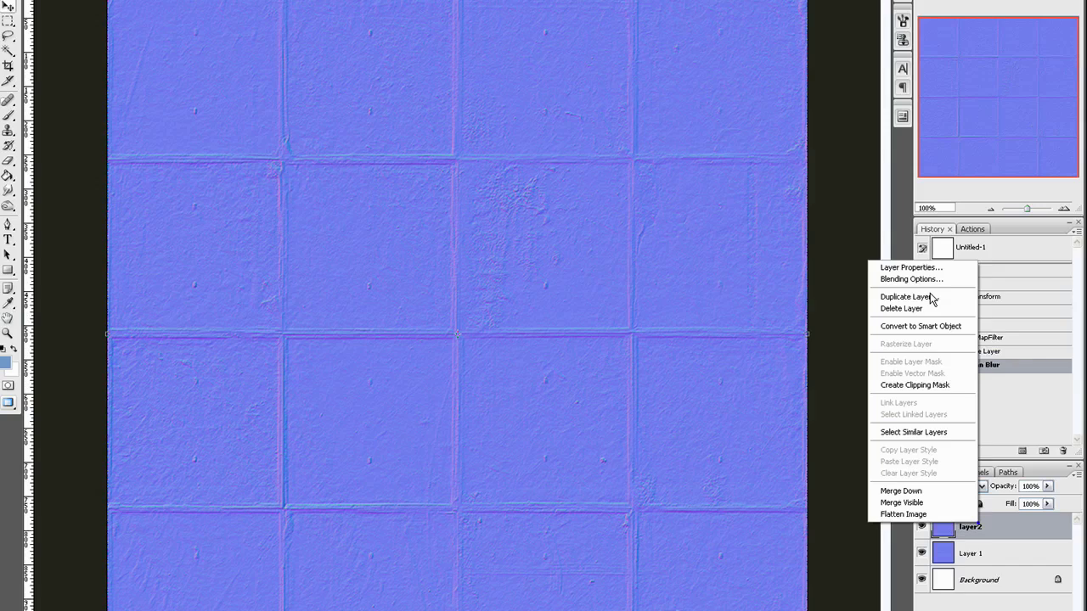
pyautogui.click(935, 279)
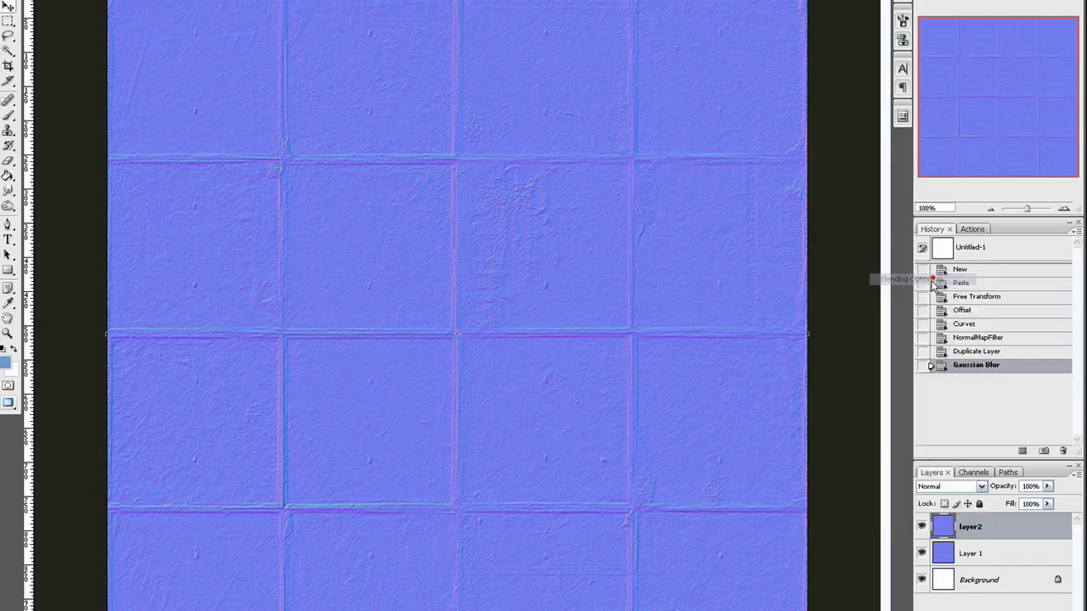
pyautogui.moveTo(332, 319)
pyautogui.mouseDown()
pyautogui.moveTo(257, 258)
pyautogui.moveTo(298, 232)
pyautogui.mouseUp()
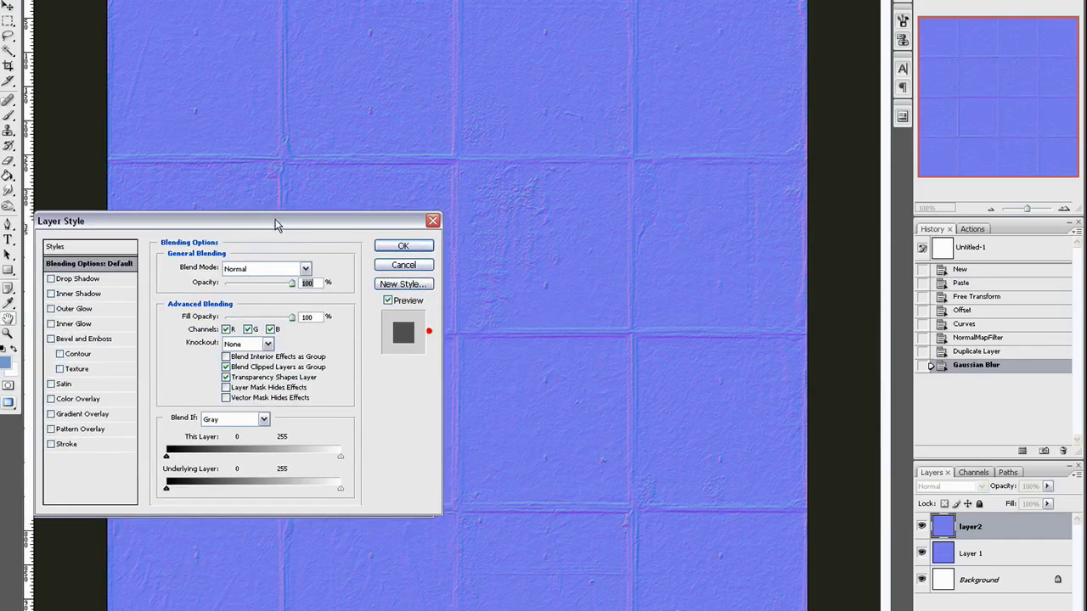
pyautogui.click(297, 278)
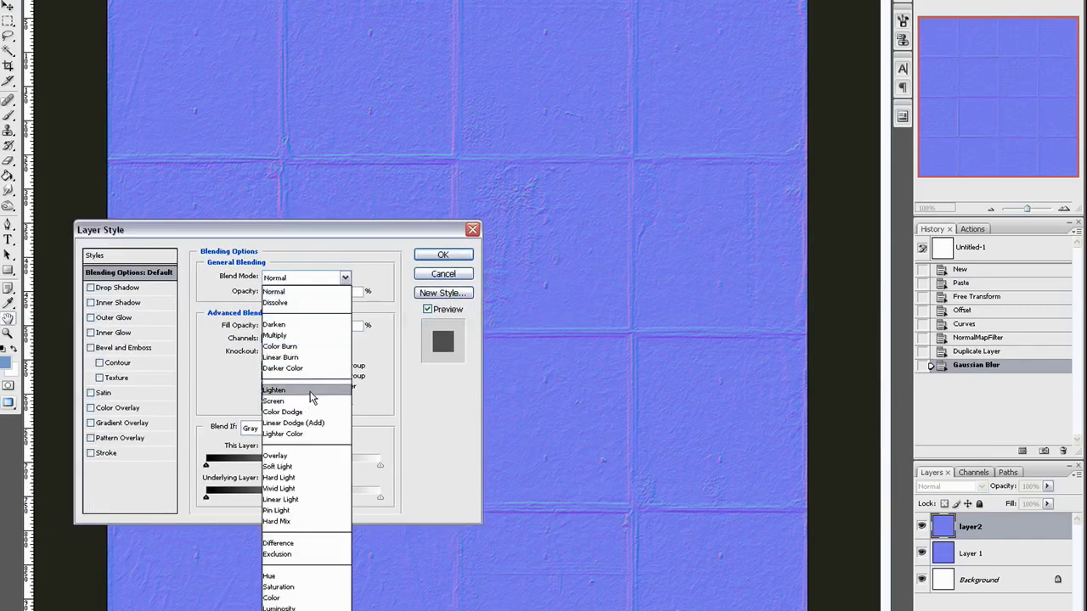
pyautogui.click(298, 456)
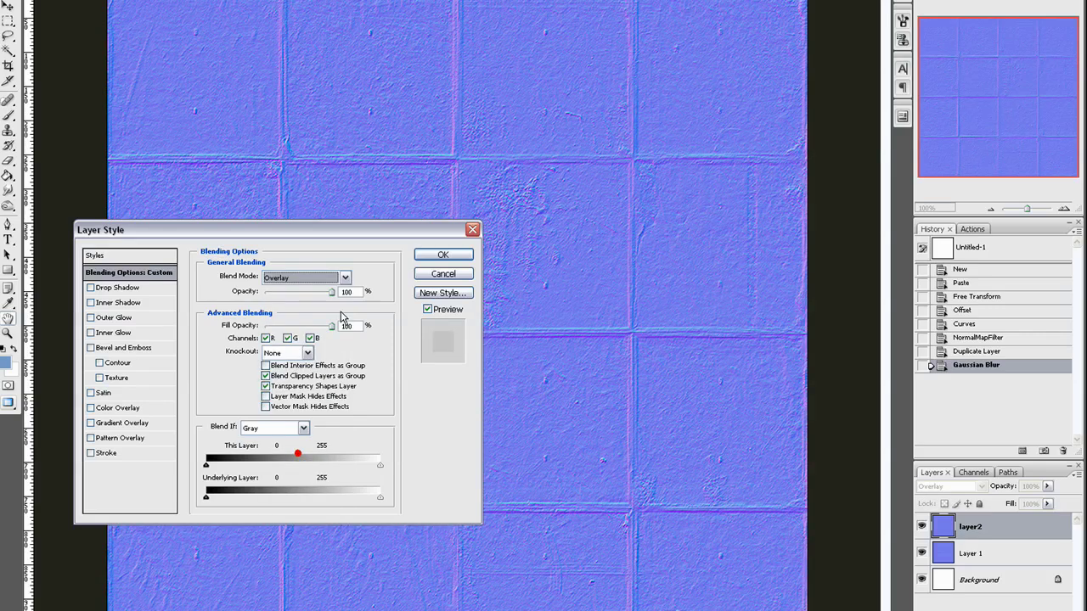
pyautogui.click(441, 254)
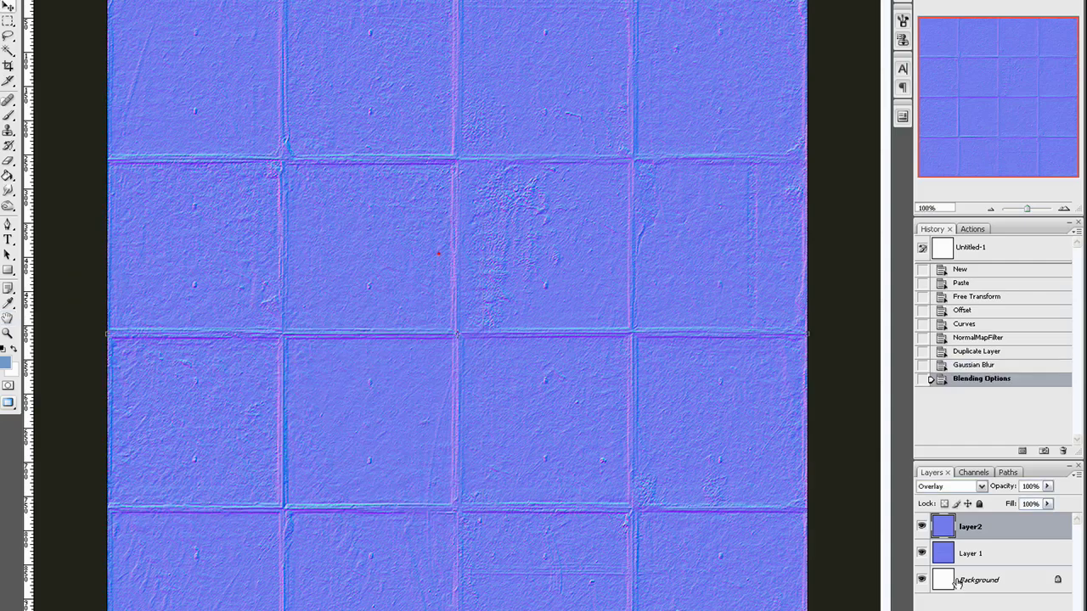
pyautogui.click(922, 527)
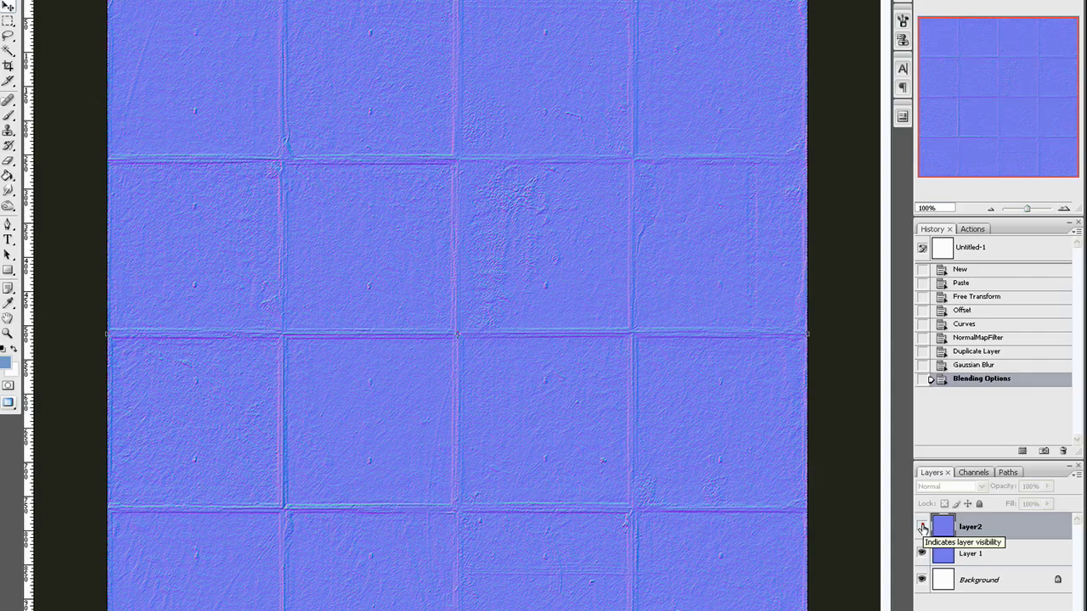
pyautogui.click(922, 528)
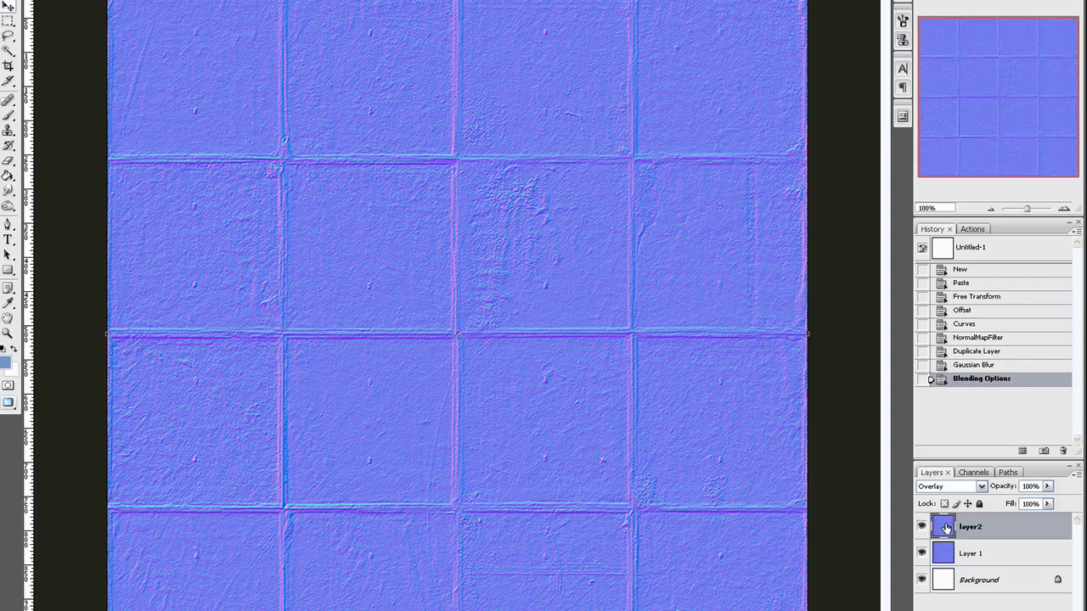
# Step: Duplicate layer2 as 'layer3' and reapply the Gaussian blur to it
pyautogui.rightClick(960, 527)
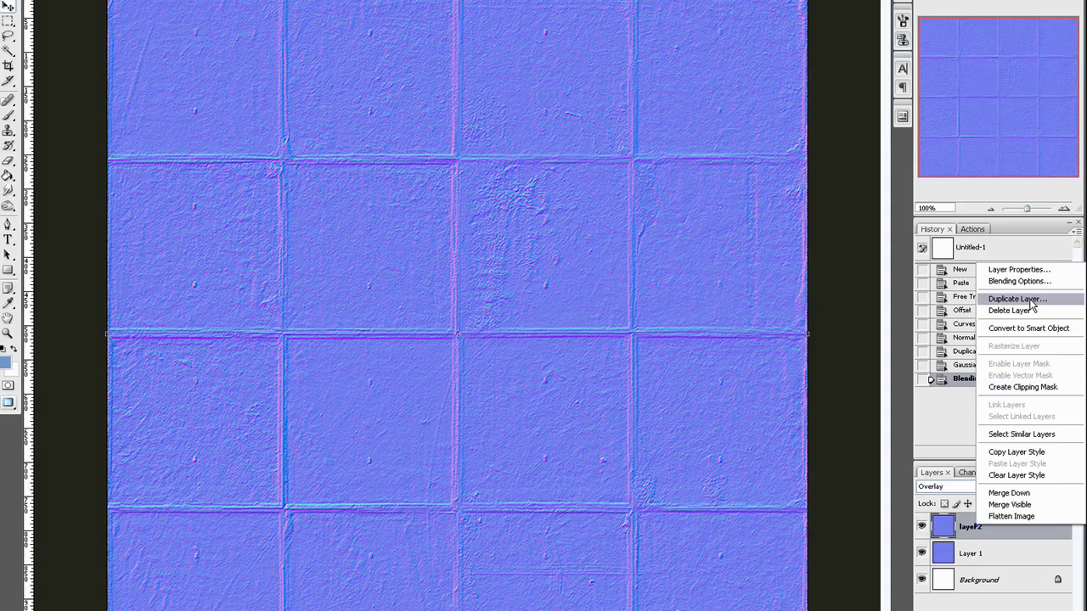
pyautogui.click(1033, 301)
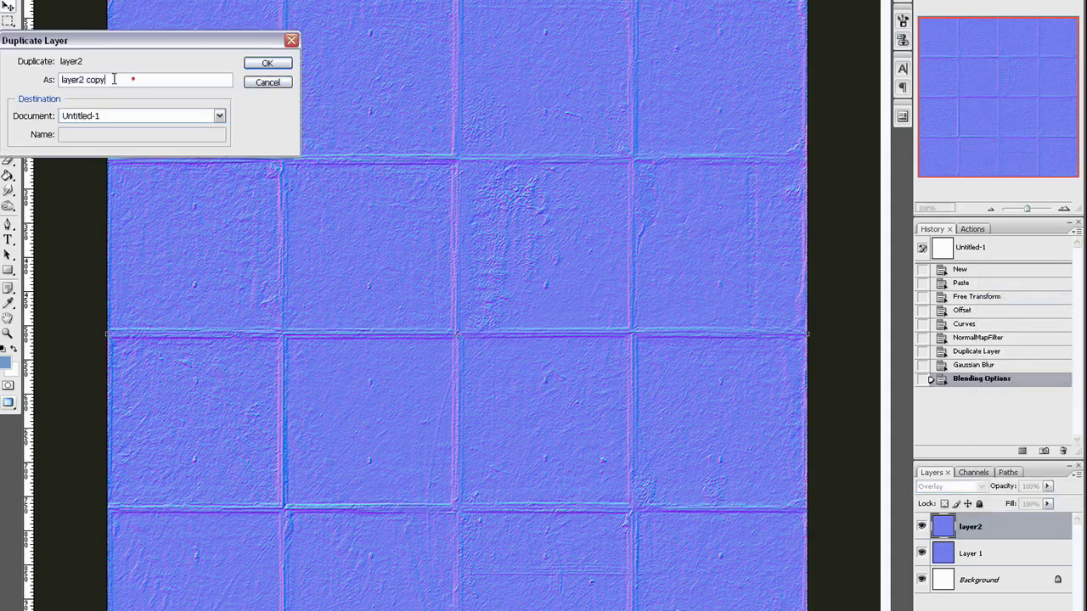
pyautogui.moveTo(133, 79); pyautogui.dragTo(79, 79)
pyautogui.write('3')
pyautogui.press('Return')
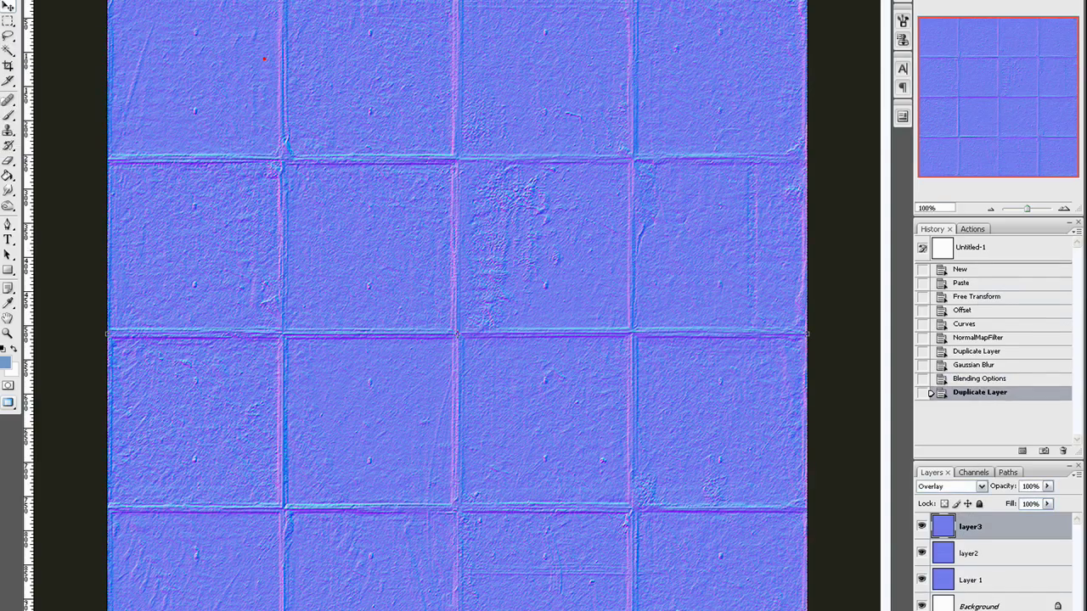
pyautogui.hotkey('alt', 's')
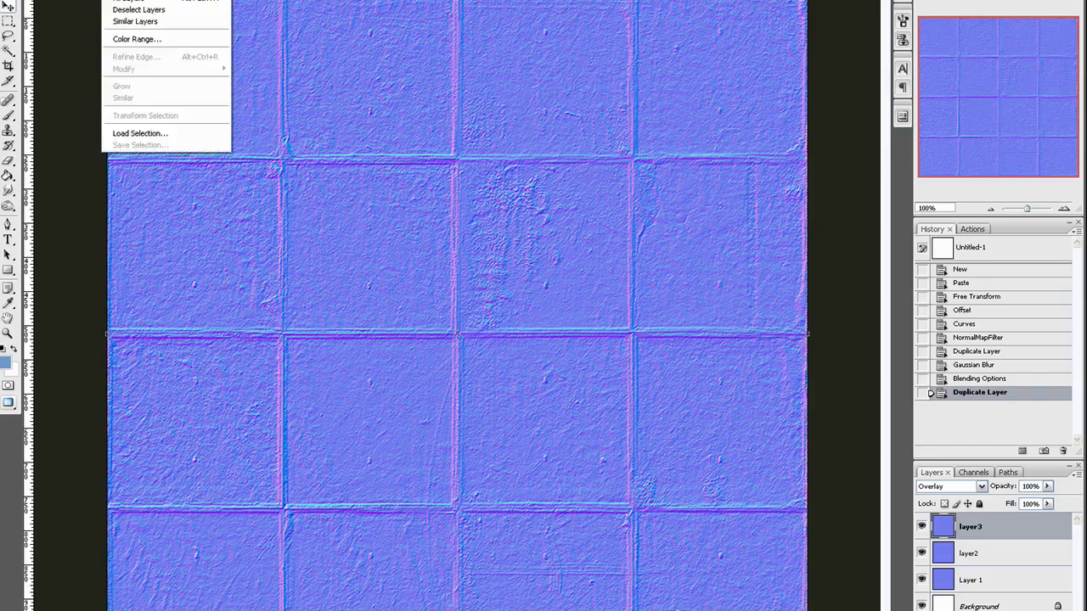
pyautogui.press('Right')
pyautogui.press('Return')
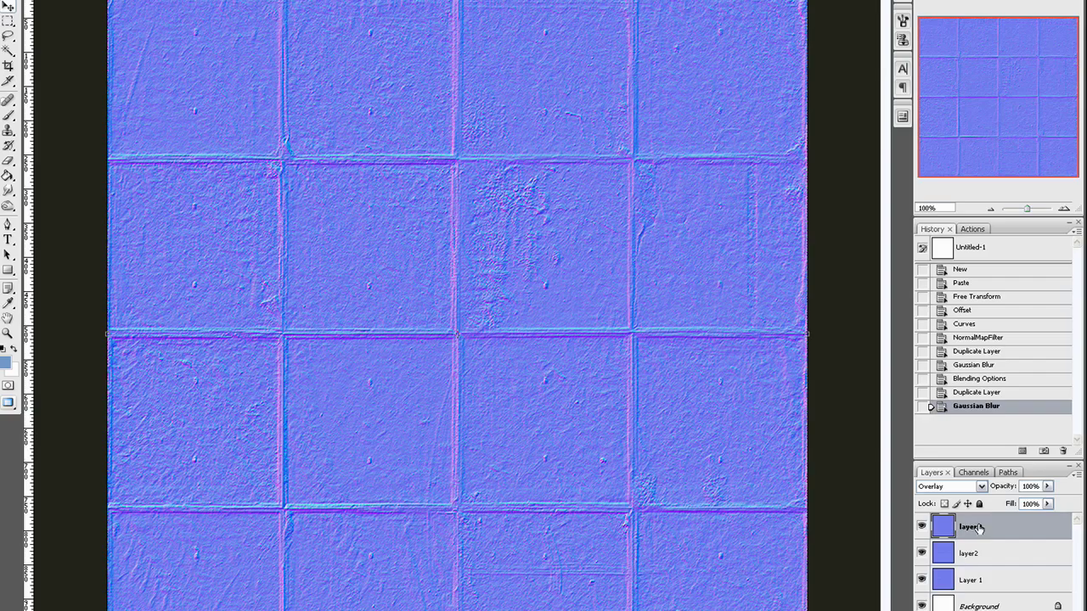
# Step: Confirm layer3's blending options so it stays overlaid
pyautogui.rightClick(976, 529)
pyautogui.click(1019, 280)
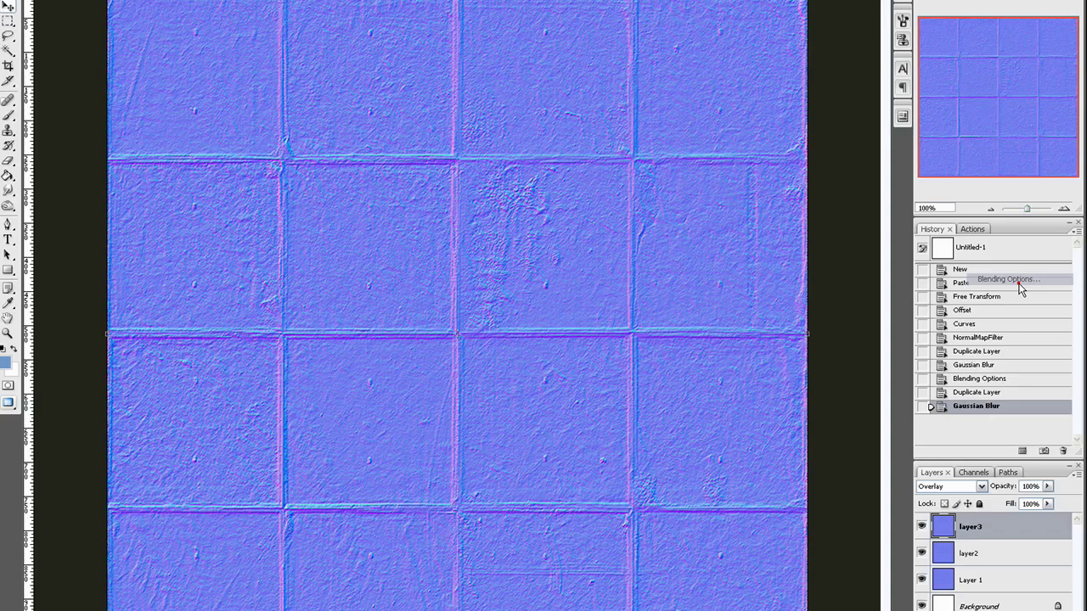
pyautogui.click(433, 253)
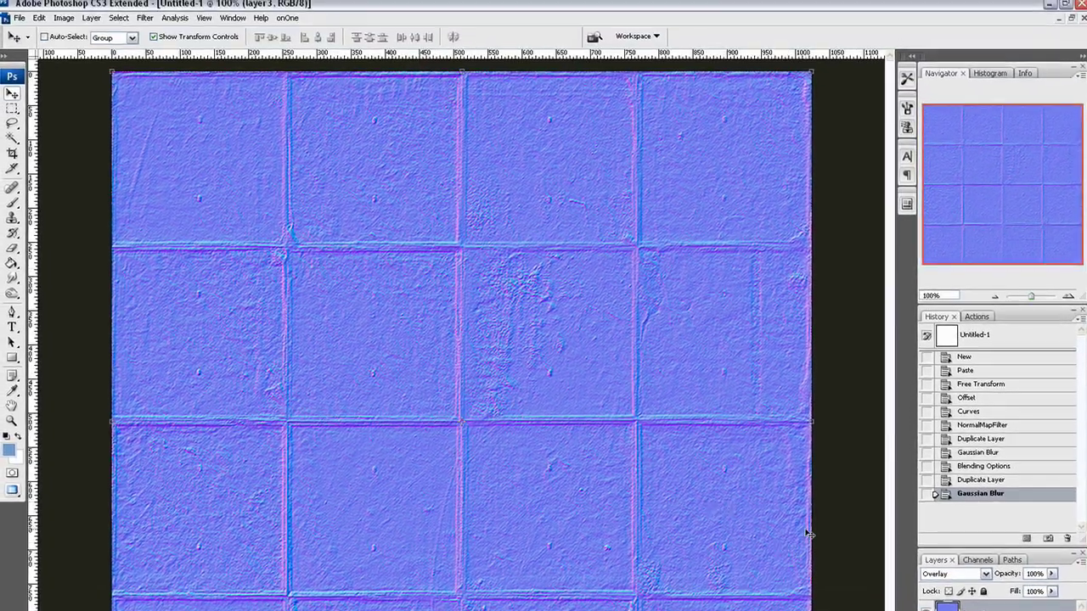
# Step: Flatten the image and rerun the NVIDIA normal map filter with Normalize Only
pyautogui.click(82, 18)
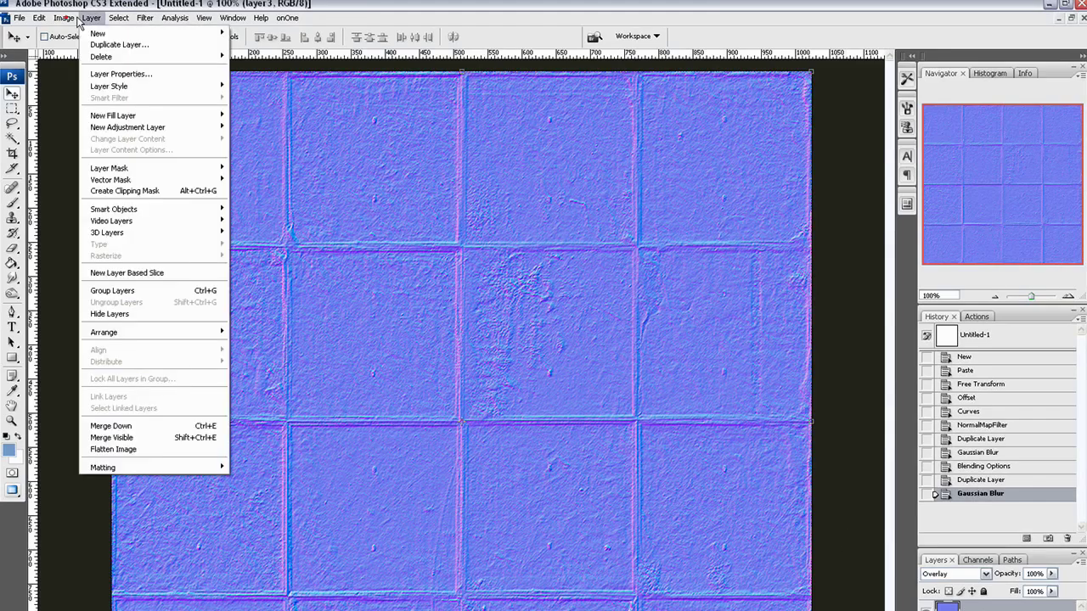
pyautogui.click(184, 448)
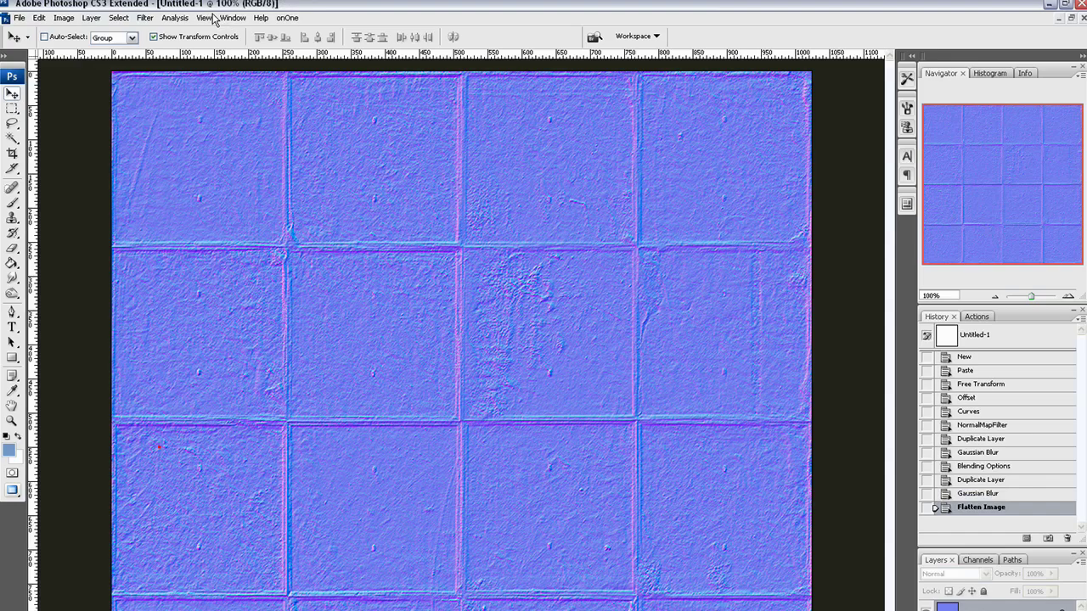
pyautogui.click(146, 17)
pyautogui.moveTo(167, 395)
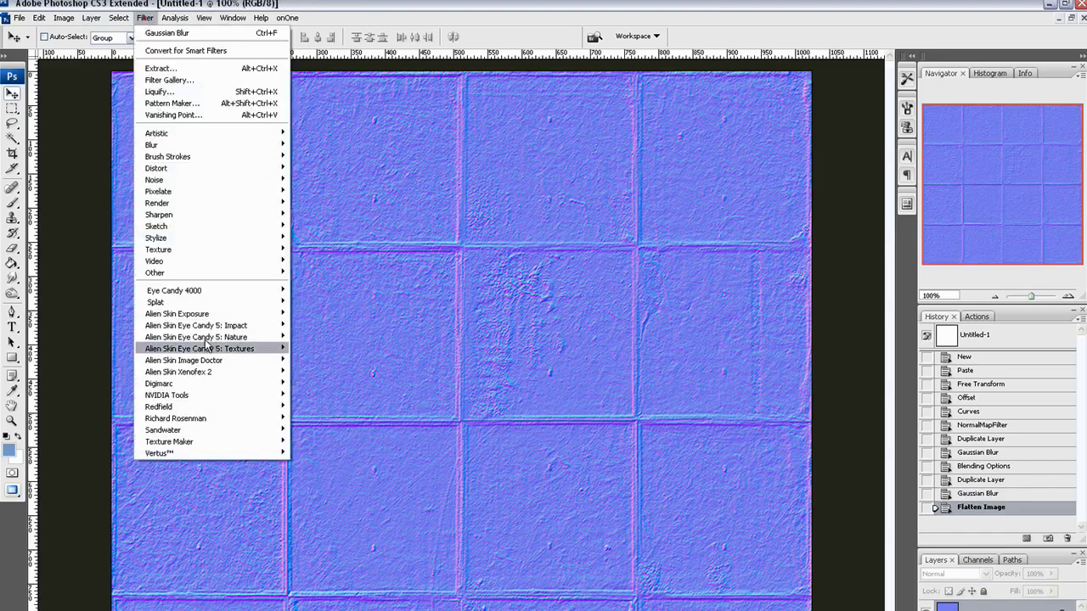
pyautogui.click(305, 394)
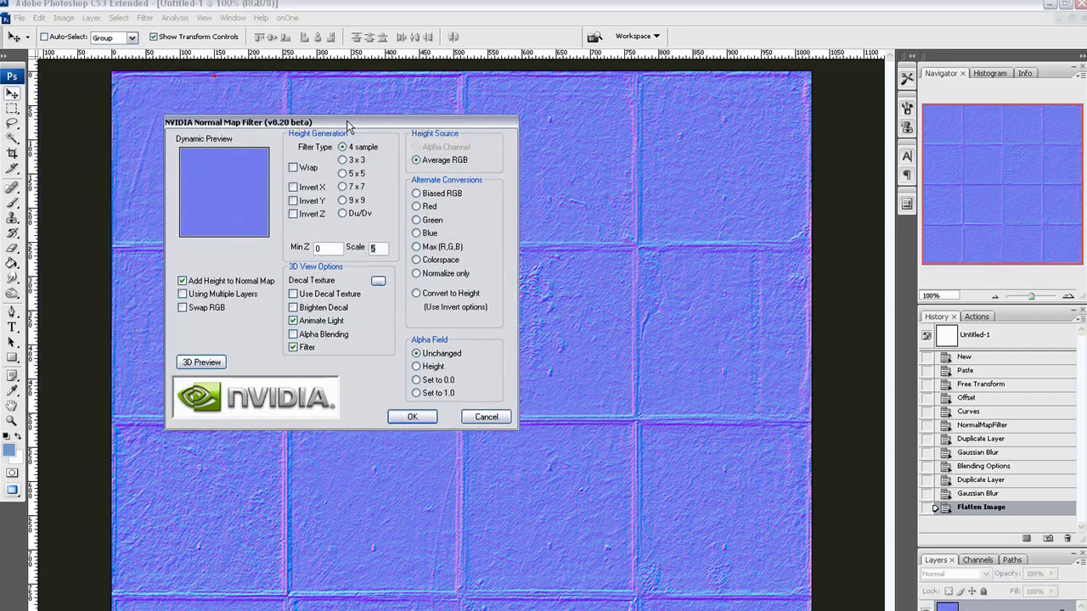
pyautogui.click(417, 276)
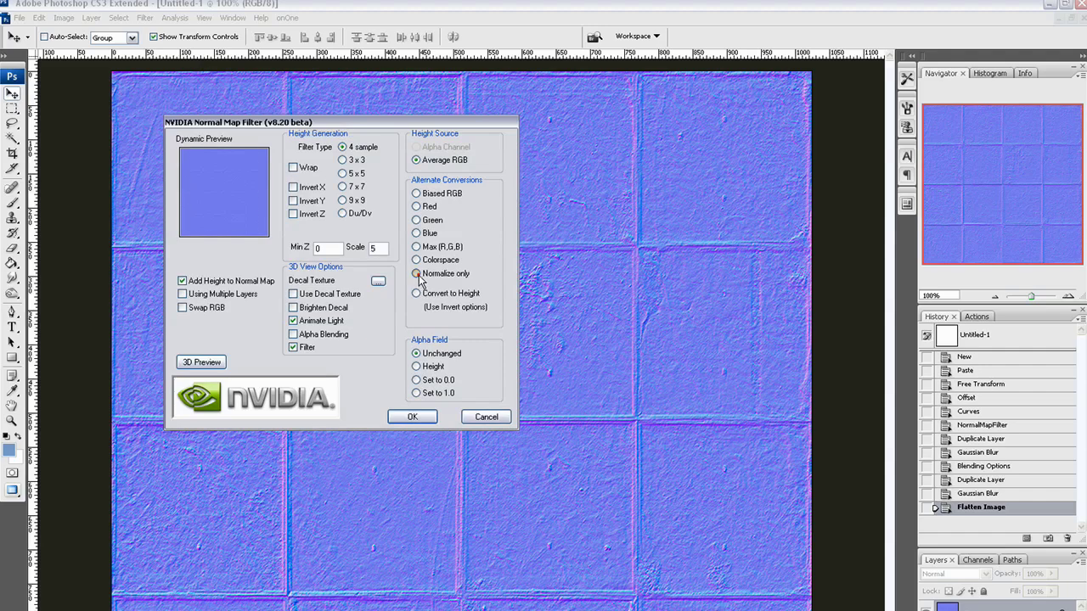
pyautogui.click(416, 421)
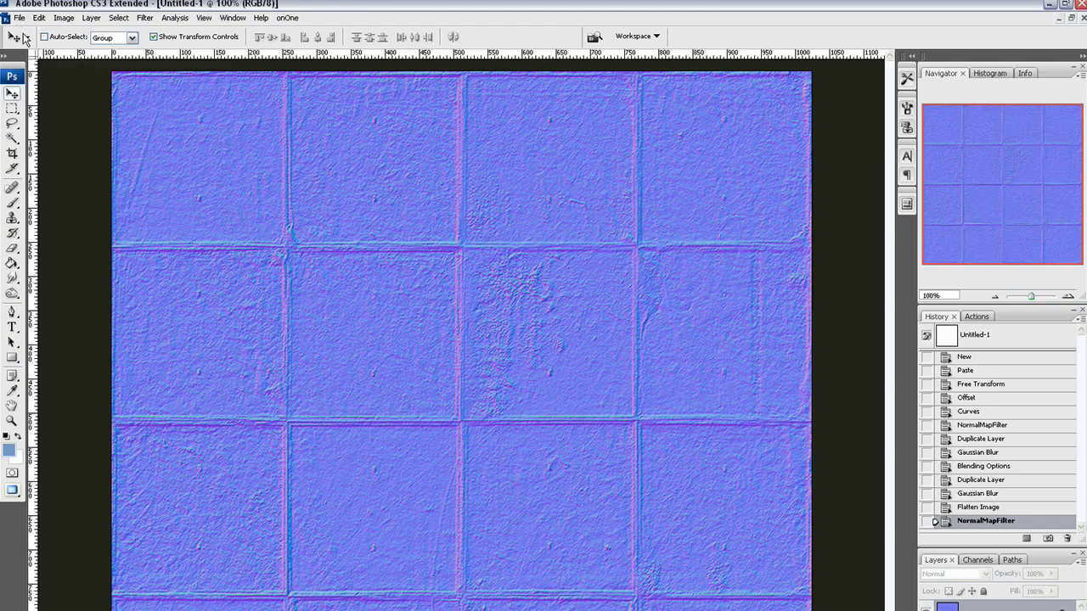
pyautogui.click(18, 17)
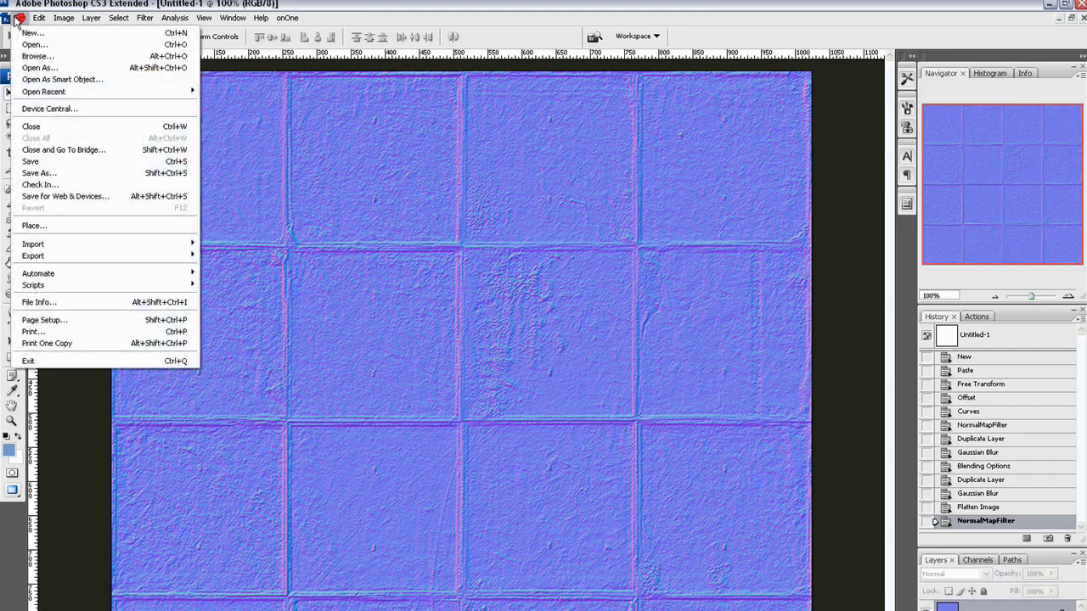
pyautogui.click(17, 20)
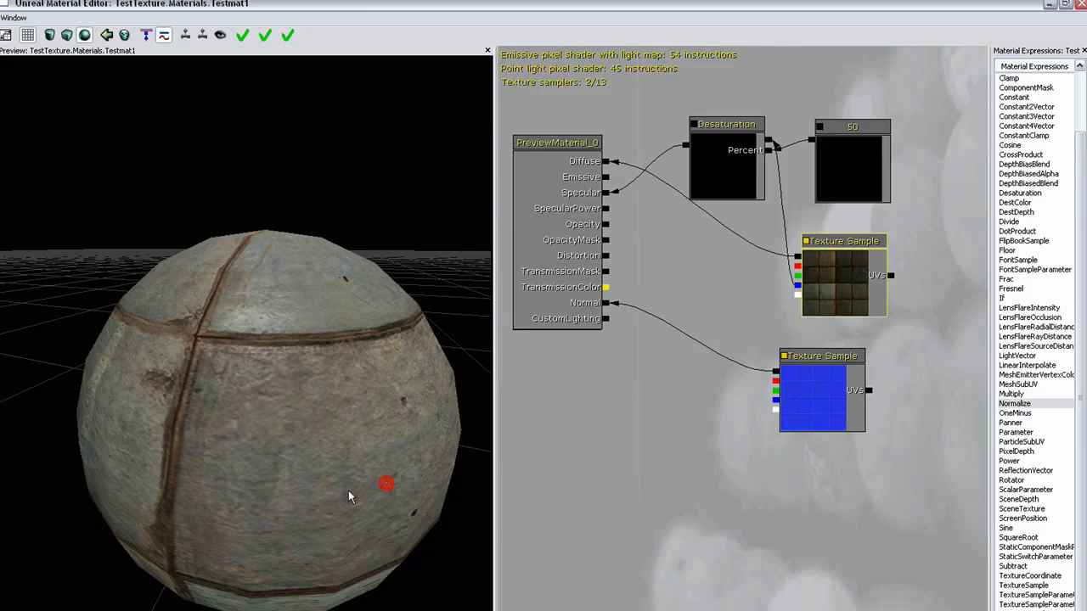
# Step: Rotate the Material Editor preview sphere to inspect the raised tile bumps
pyautogui.moveTo(387, 491); pyautogui.dragTo(243, 460)
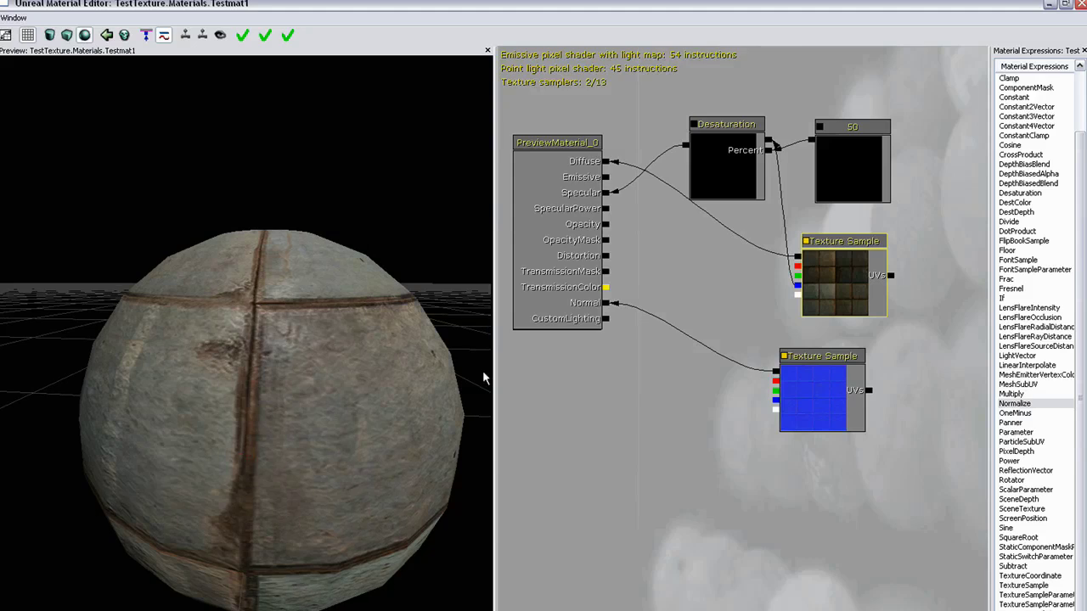
pyautogui.click(1081, 4)
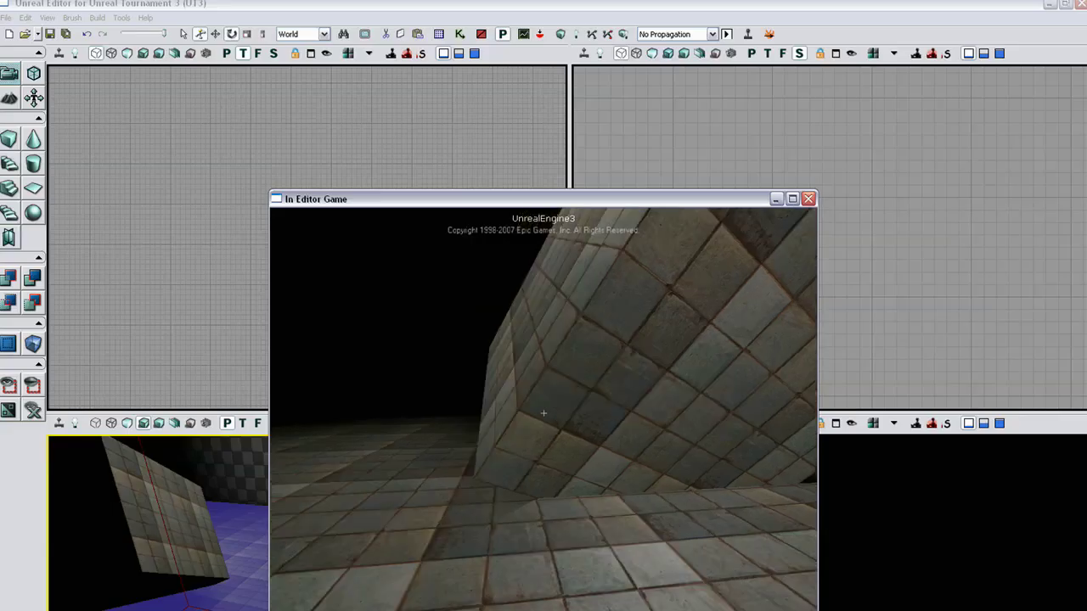